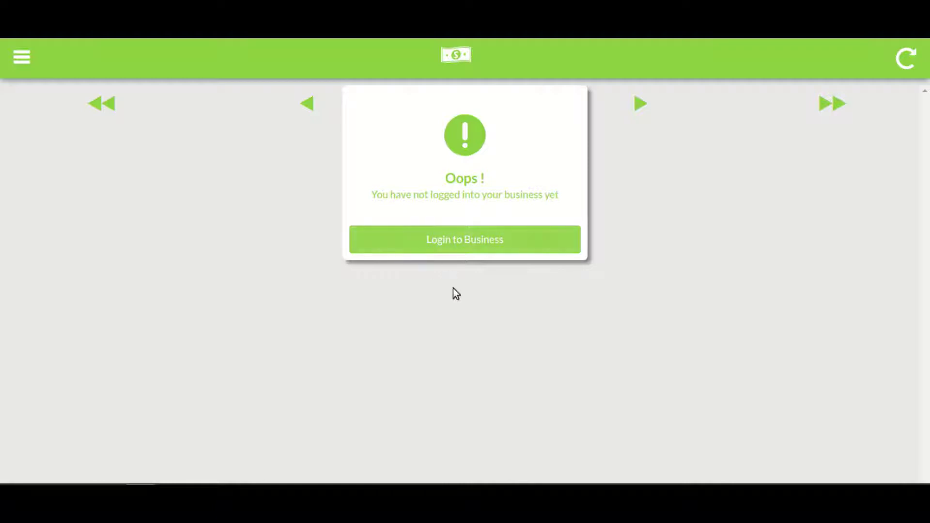
- Log in to Clover with the saved credentials and open the TestMerchant business
left_click(471, 240)
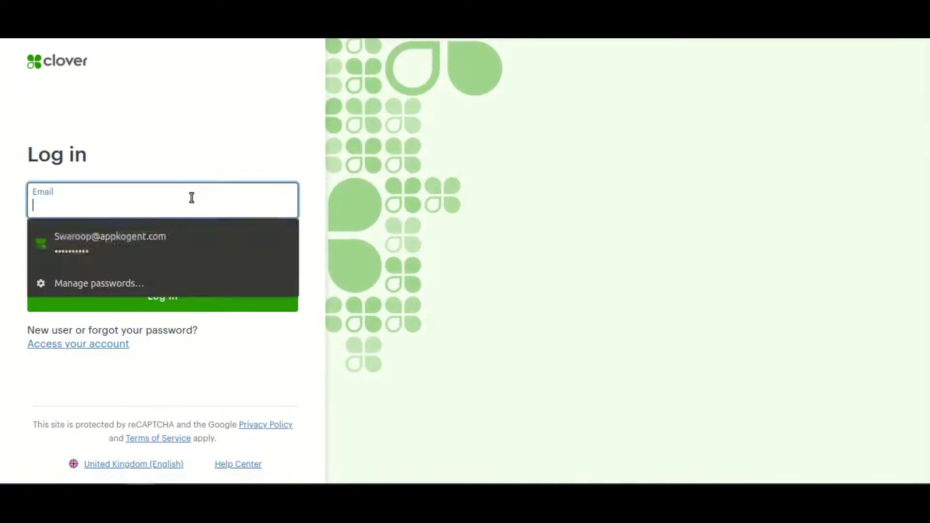
left_click(143, 238)
left_click(136, 294)
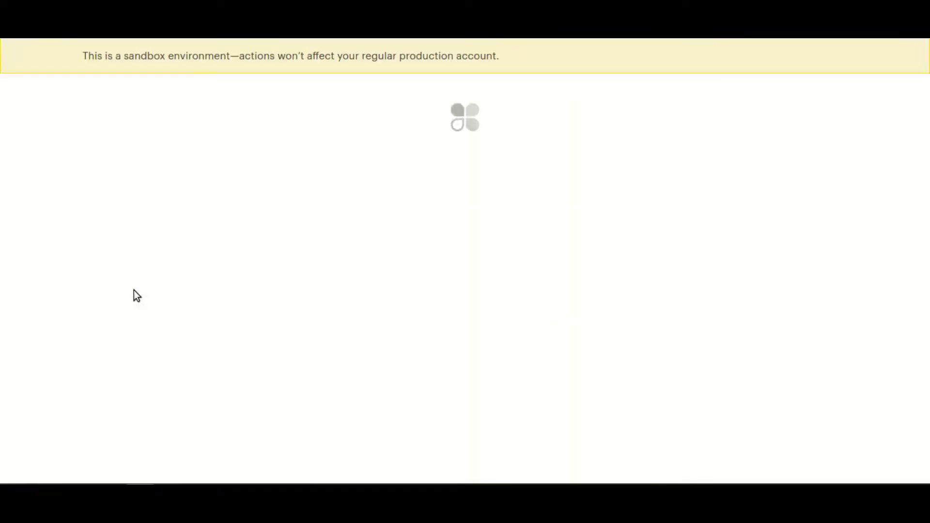
left_click(239, 296)
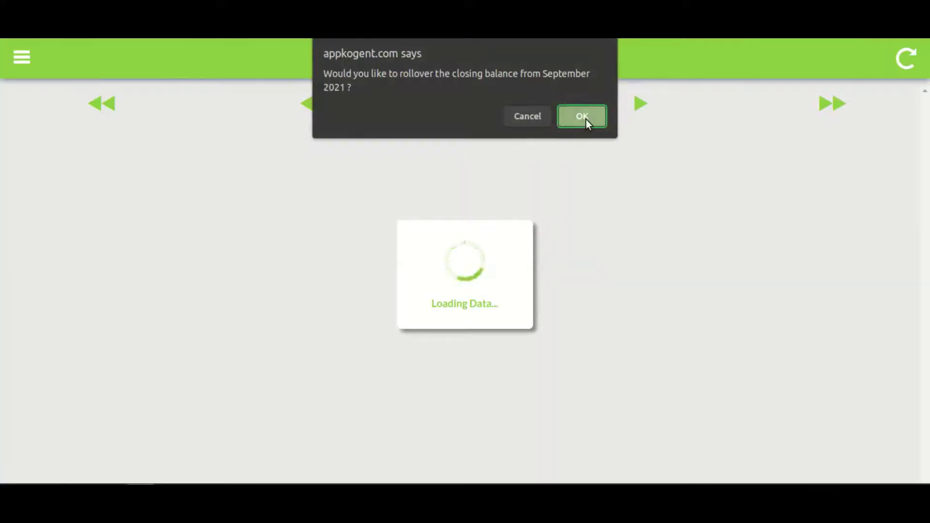
- Accept the September 2021 rollover so Wed 10/13 loads with a $2000.00 opening balance
left_click(585, 120)
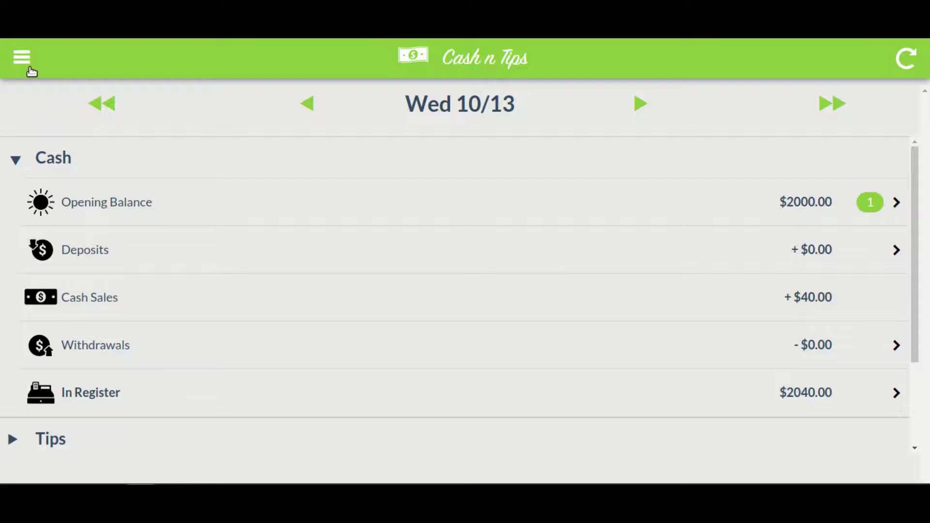
- Go to Configurations and expand Tip Types ('Tips in the Box') and Balance Change Types ('Cash Missing')
left_click(22, 59)
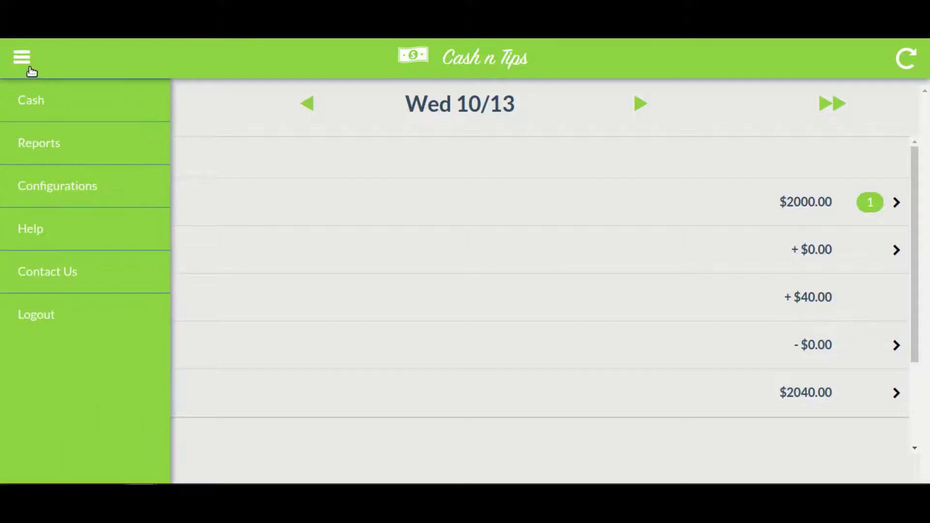
left_click(79, 198)
scroll(74, 321, "down", 3)
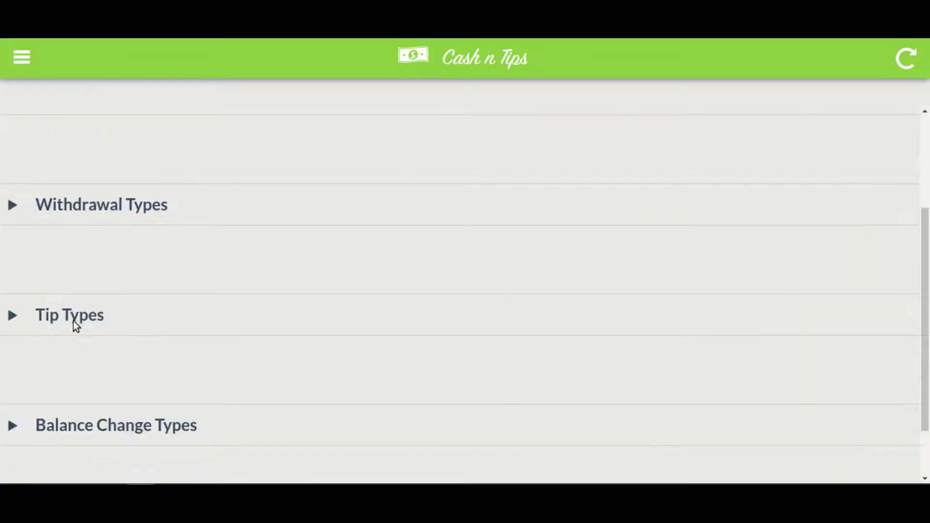
left_click(10, 318)
scroll(50, 377, "down", 2)
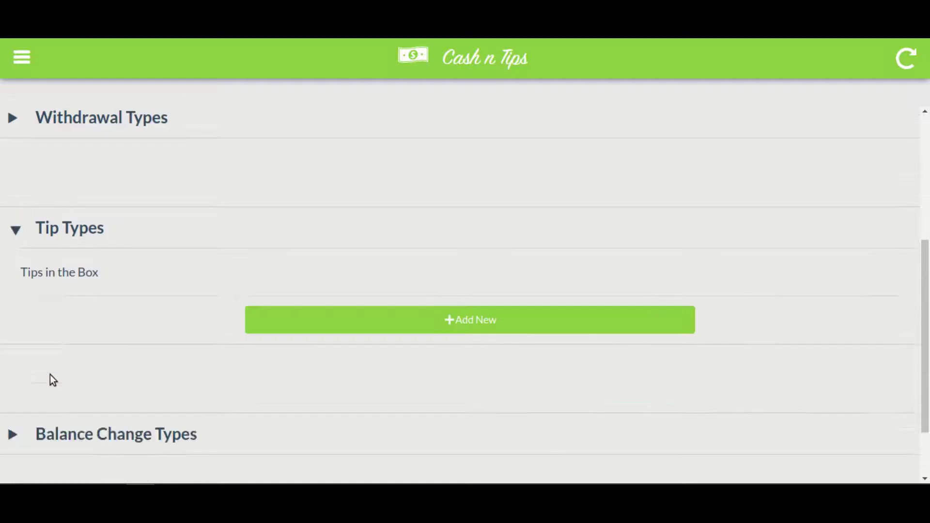
scroll(50, 374, "down", 2)
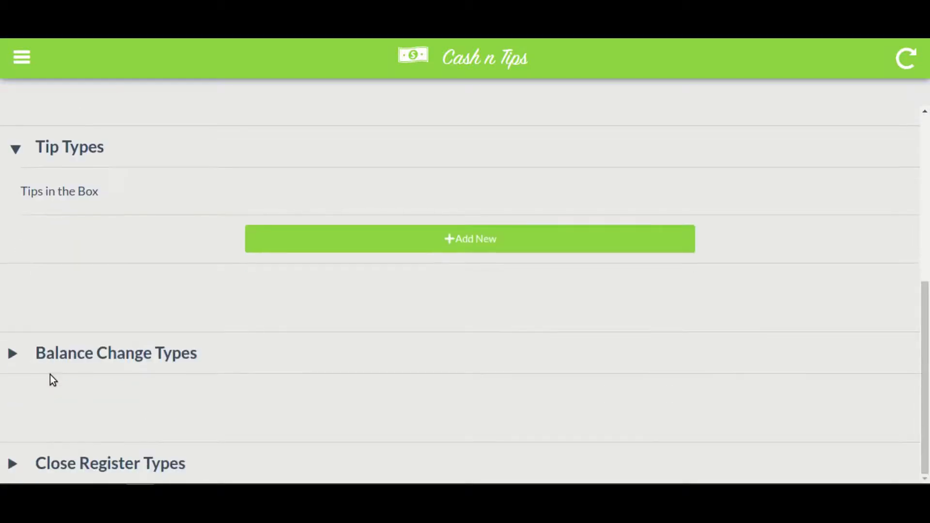
left_click(18, 363)
scroll(63, 312, "up", 7)
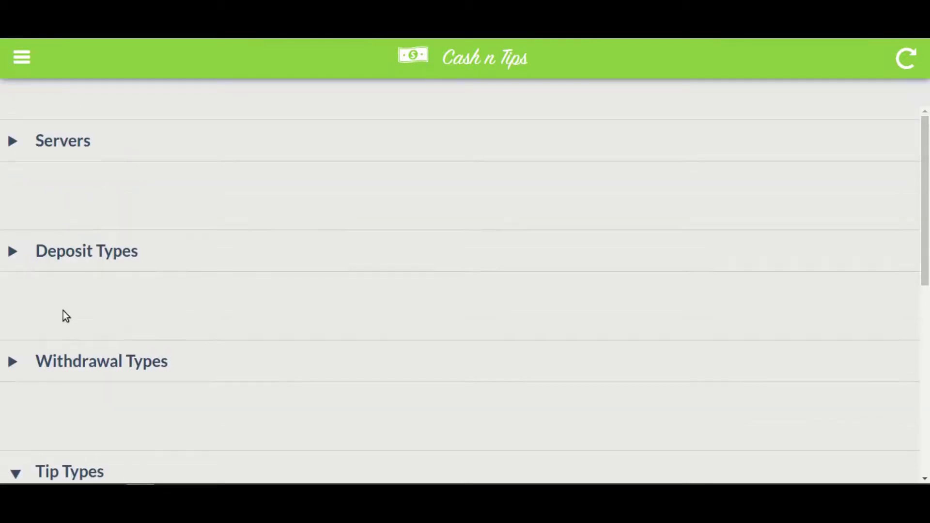
- Create a balance change type named 'New Opening Balance' below 'Cash Missing'
left_click(9, 254)
scroll(85, 371, "down", 10)
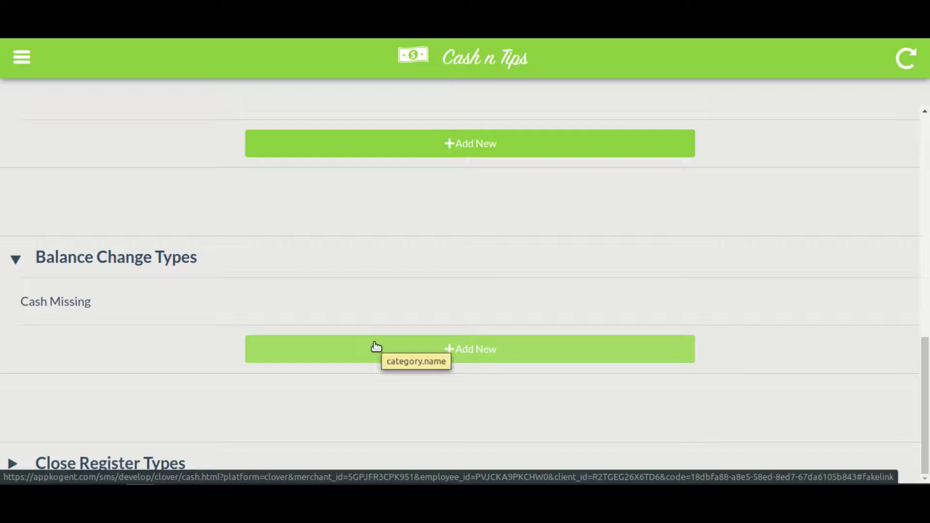
left_click(306, 348)
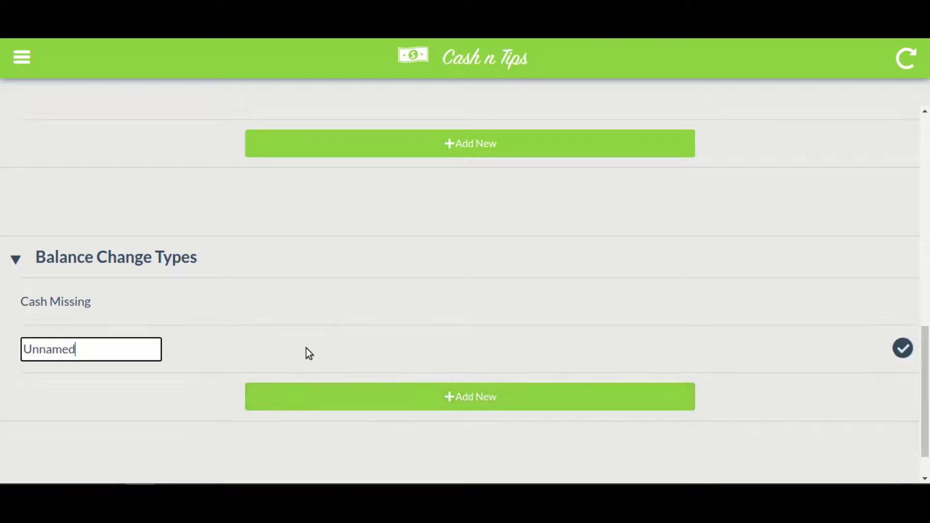
key("BackSpace")
key("BackSpace")
key("BackSpace")
key("BackSpace")
key("BackSpace")
key("BackSpace")
key("BackSpace")
type("New Opening Balance")
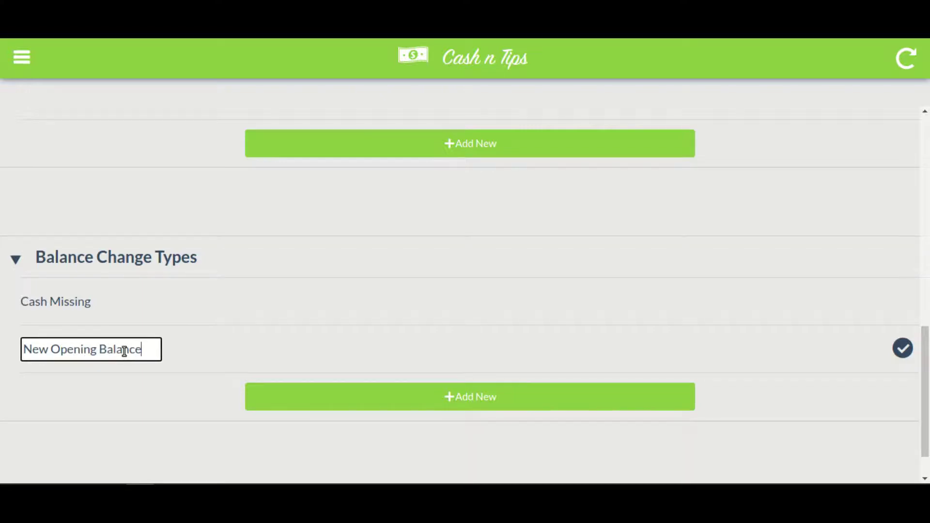
left_click(900, 350)
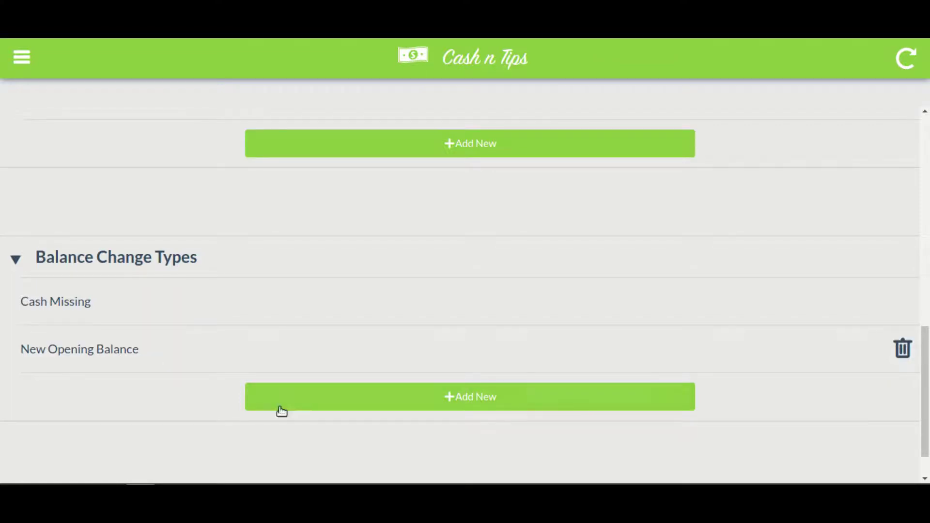
- Return to the Cash summary and open Wed 10/13's Opening Balance denomination count page
left_click(8, 46)
left_click(41, 117)
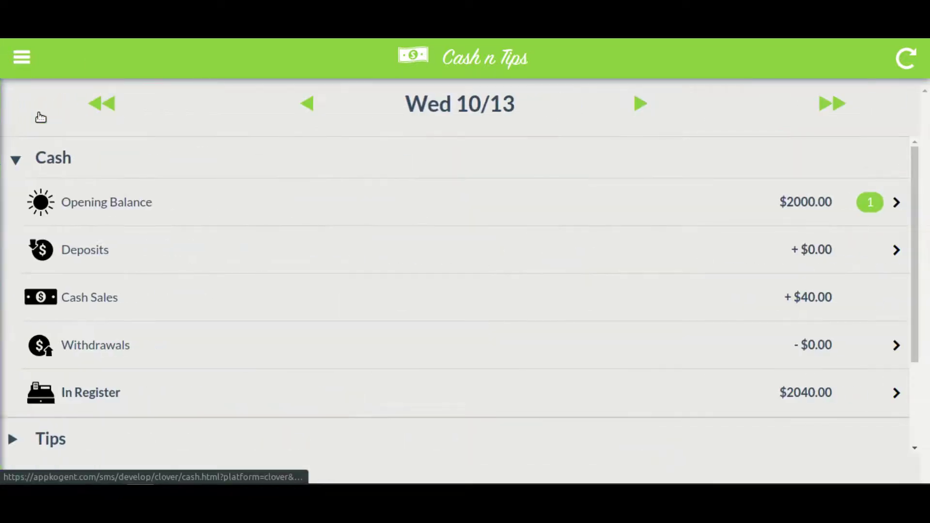
left_click(236, 213)
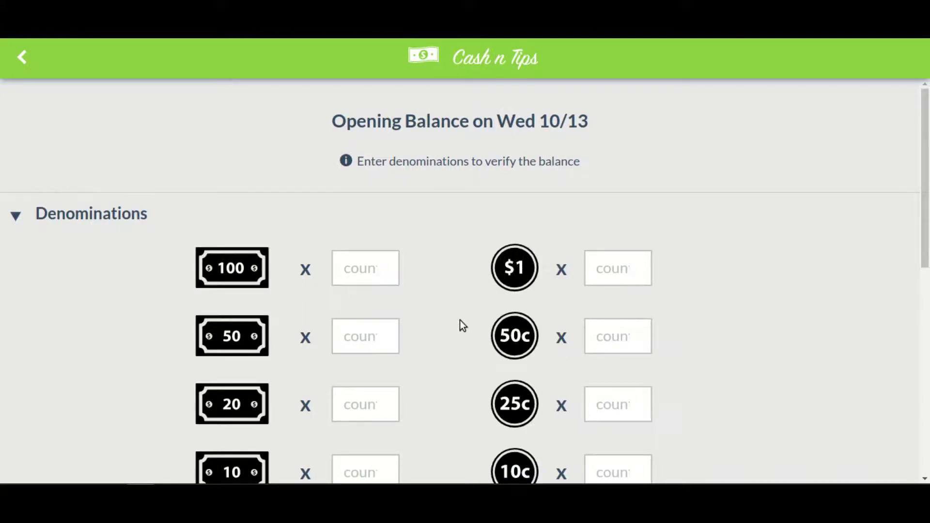
scroll(460, 321, "down", 2)
scroll(460, 321, "up", 2)
scroll(460, 321, "down", 3)
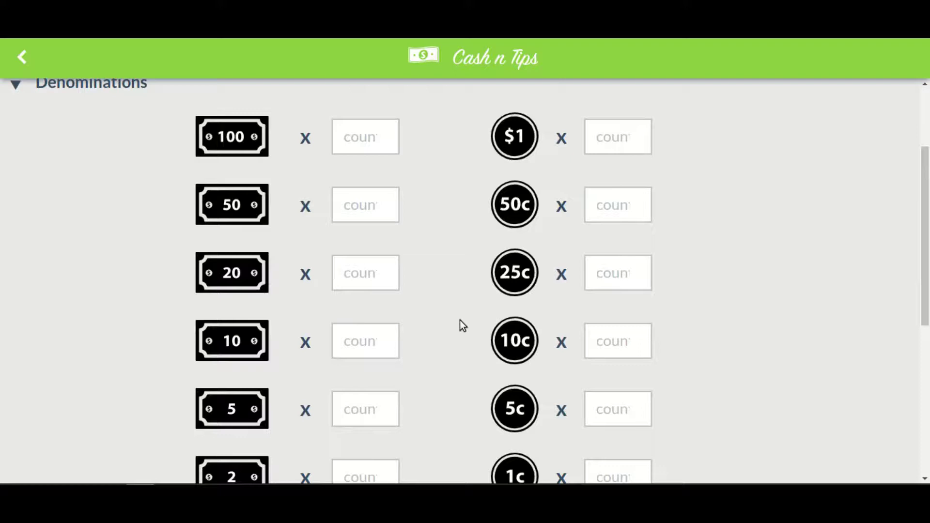
scroll(460, 321, "down", 5)
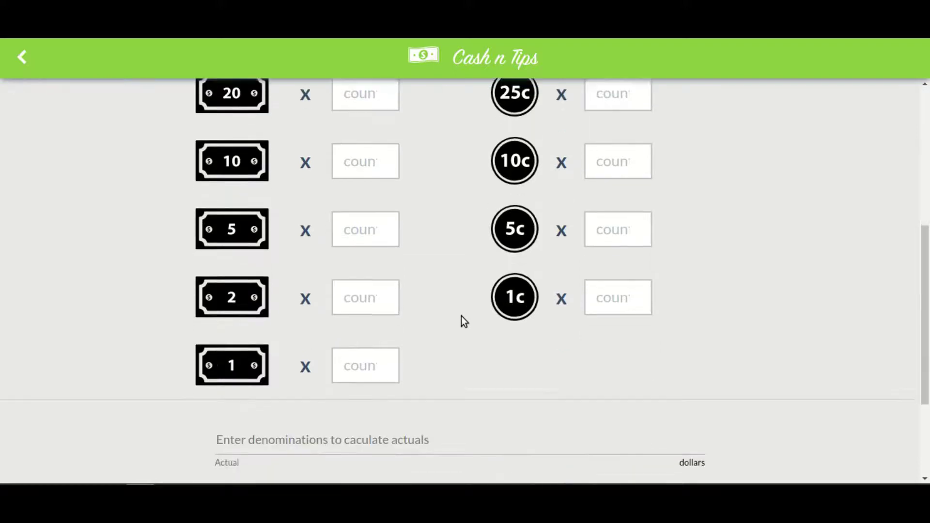
scroll(461, 317, "up", 4)
scroll(461, 320, "up", 3)
scroll(461, 321, "down", 1)
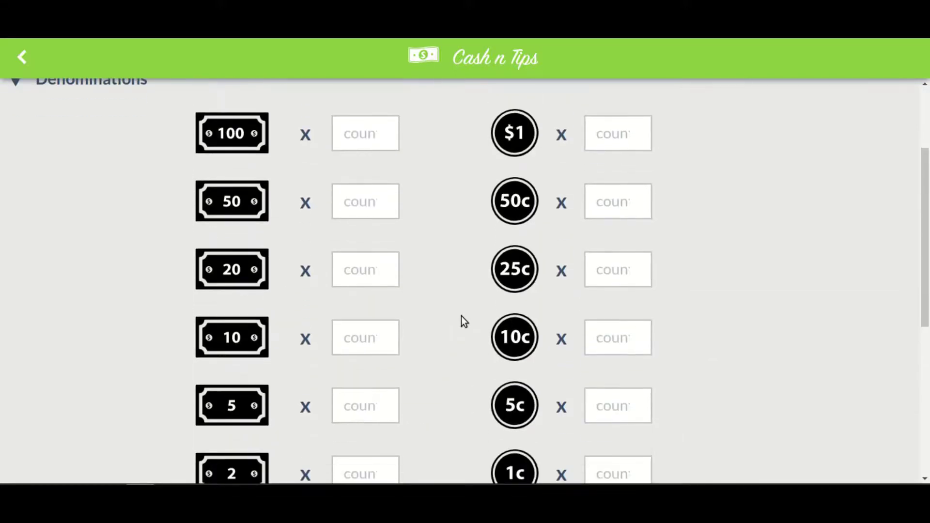
scroll(461, 316, "up", 3)
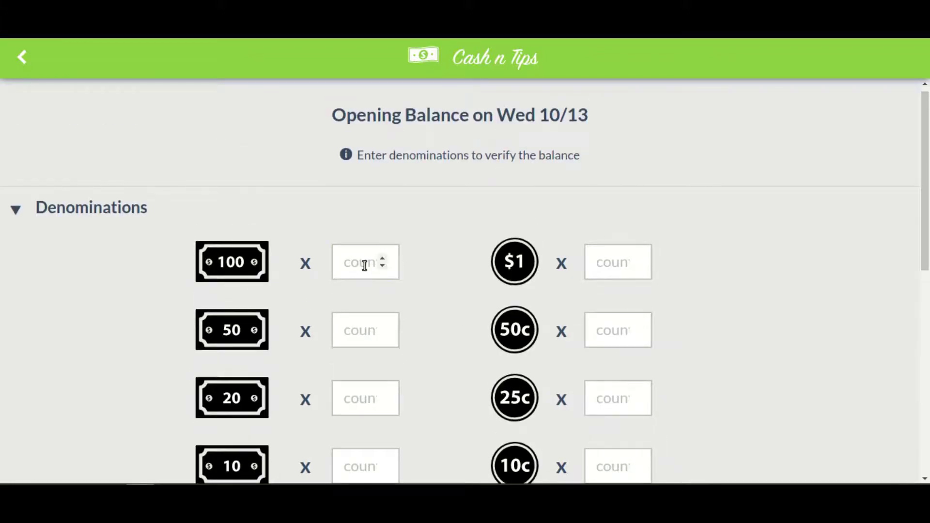
- Count 25 $100 bills, give reason and description 'New Opening Balance', and confirm the $2500.00 balance
left_click(364, 265)
type("25")
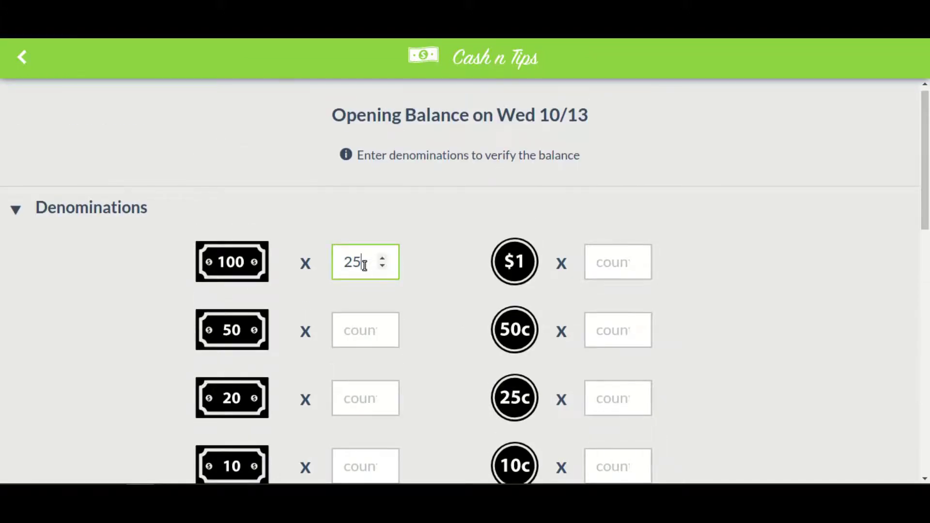
scroll(364, 265, "down", 10)
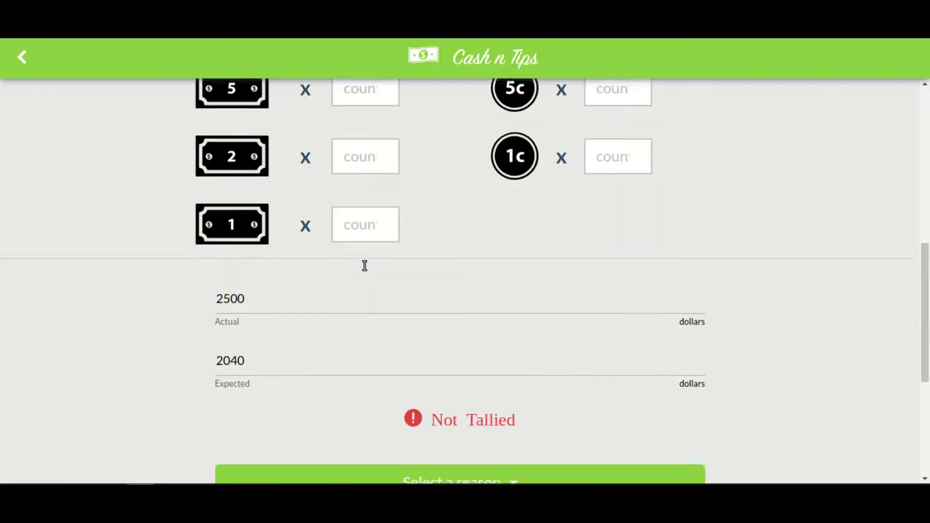
scroll(290, 411, "down", 3)
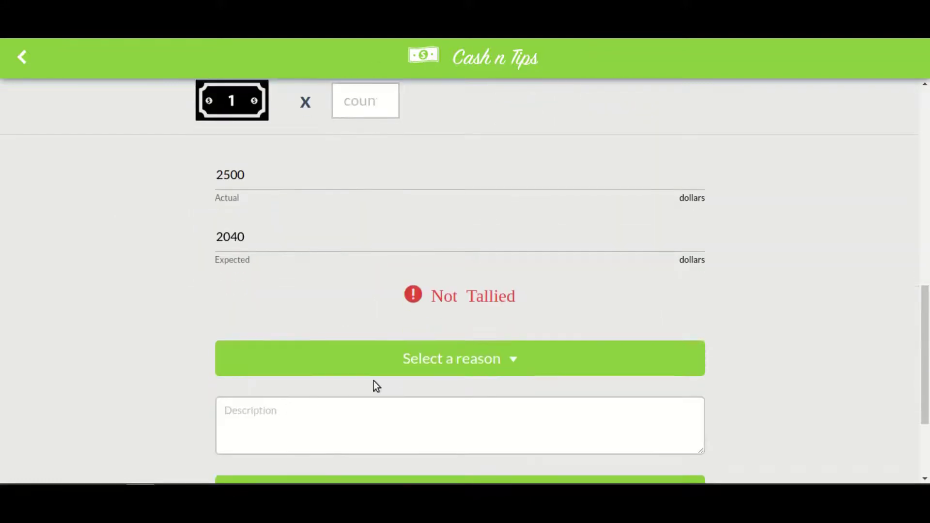
left_click(398, 369)
scroll(357, 411, "down", 3)
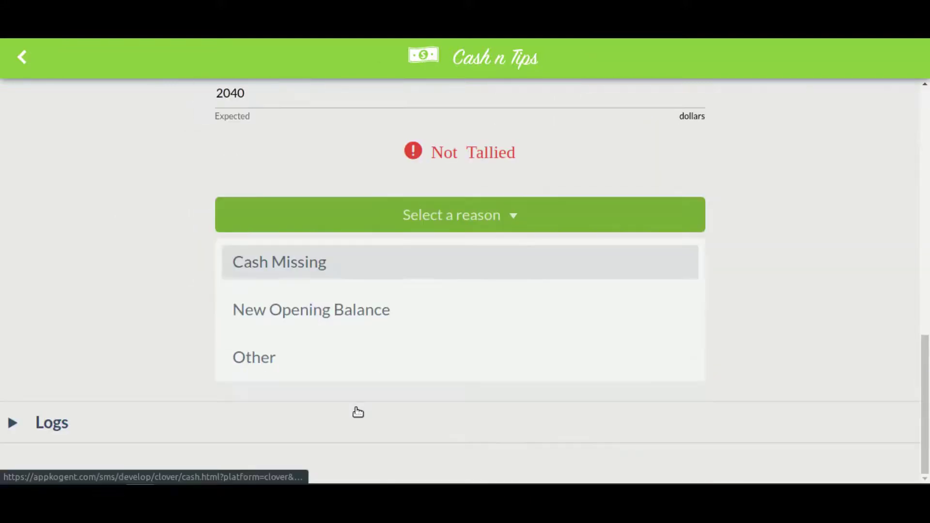
left_click(357, 309)
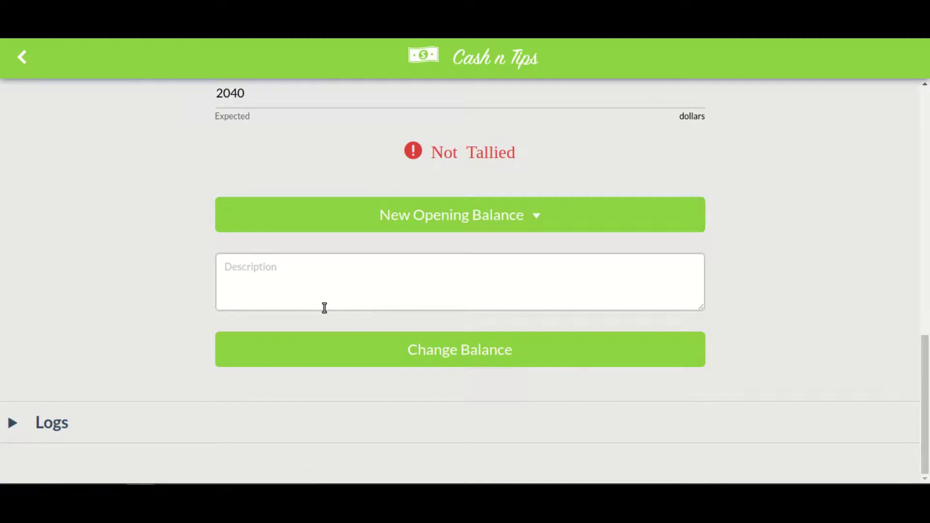
left_click(325, 308)
type("New ")
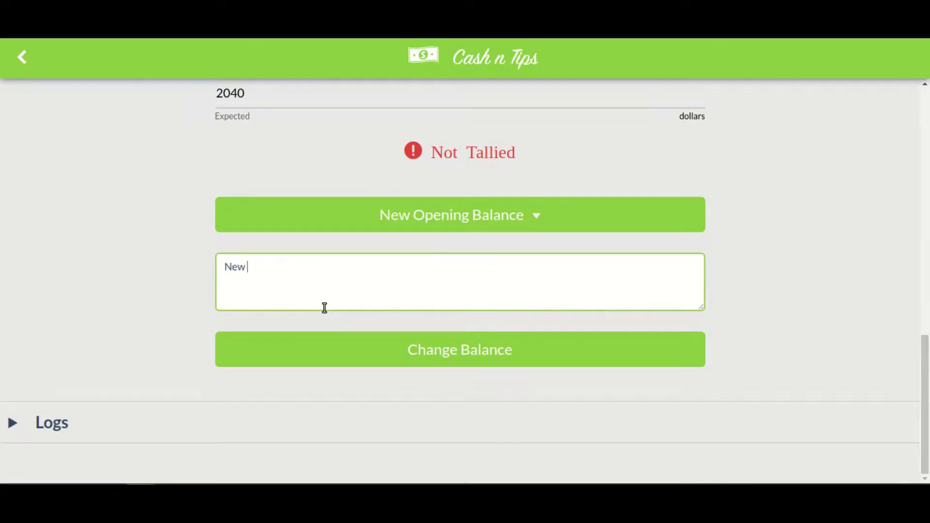
type("Opening Balance")
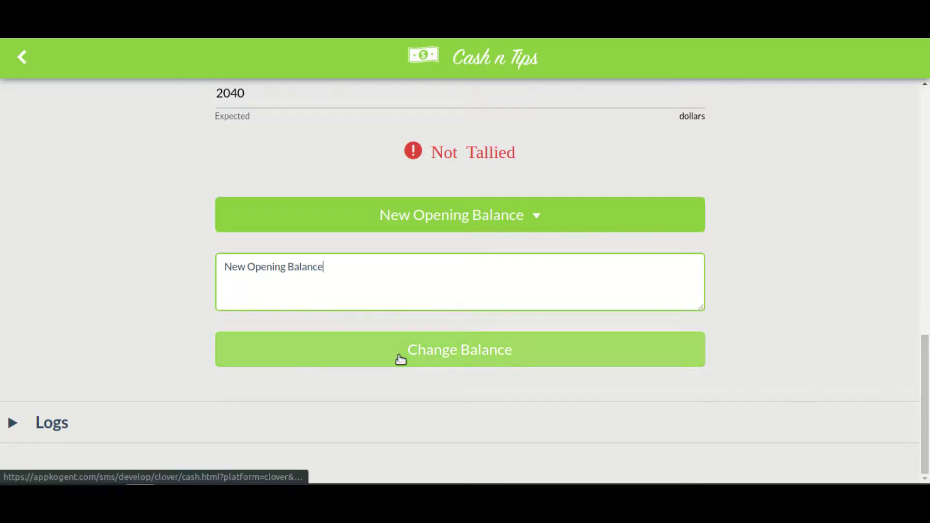
left_click(400, 359)
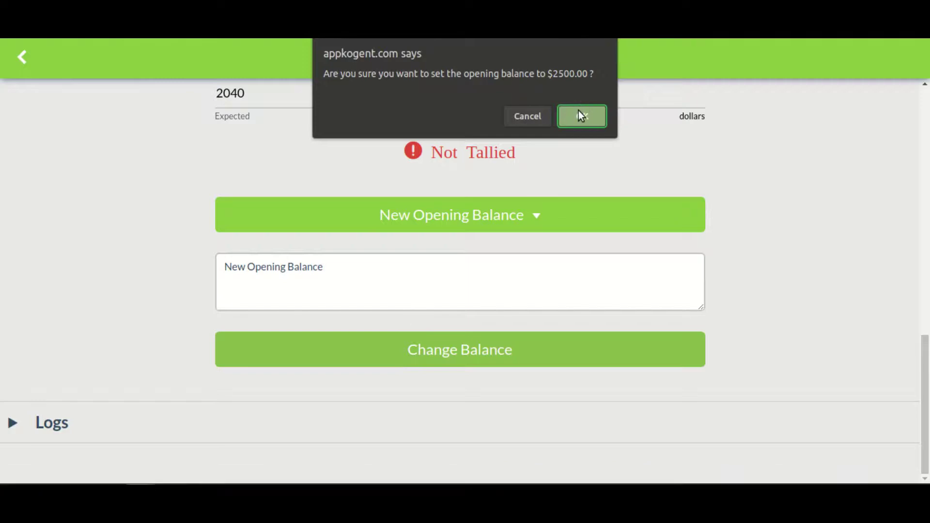
left_click(580, 116)
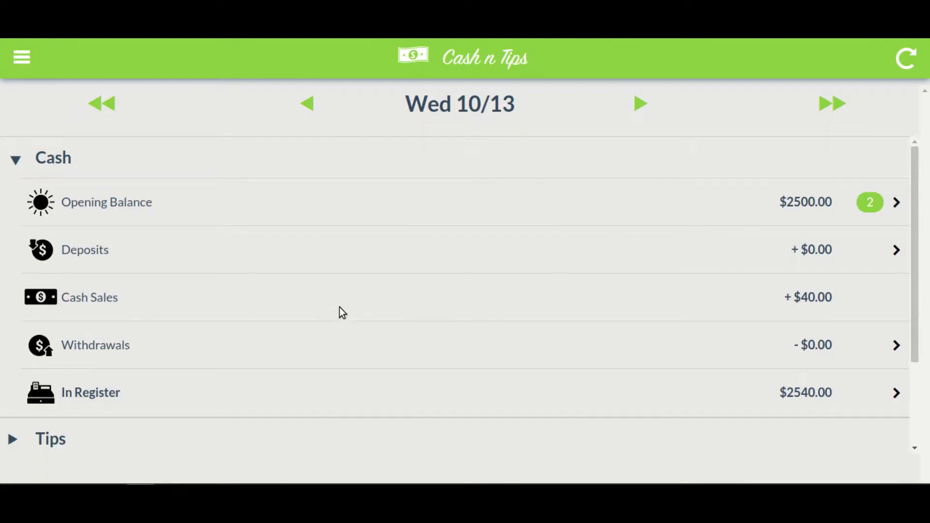
scroll(442, 351, "down", 1)
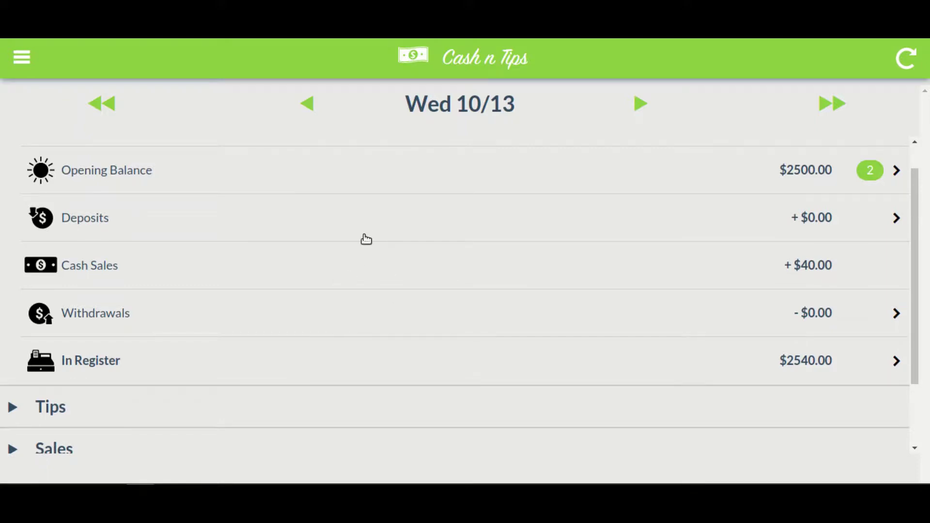
left_click(389, 220)
scroll(320, 301, "down", 8)
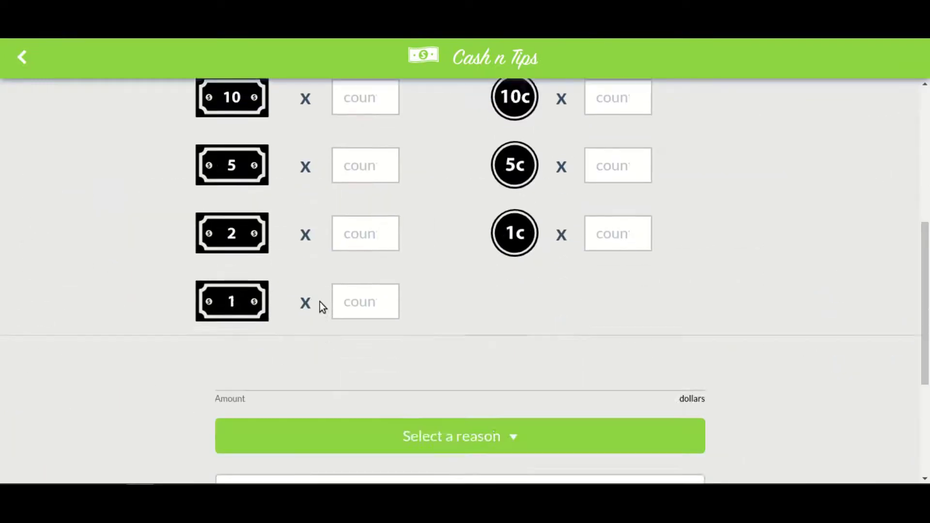
left_click(363, 369)
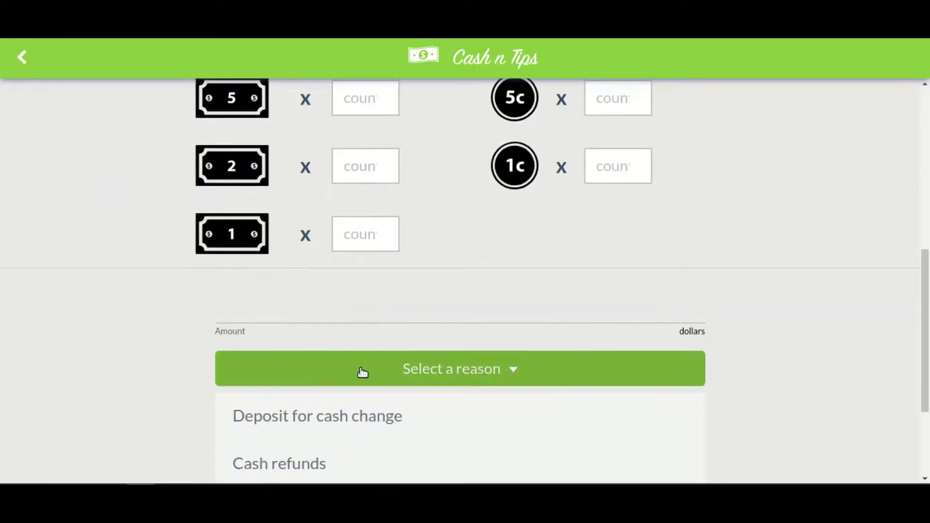
scroll(349, 420, "down", 3)
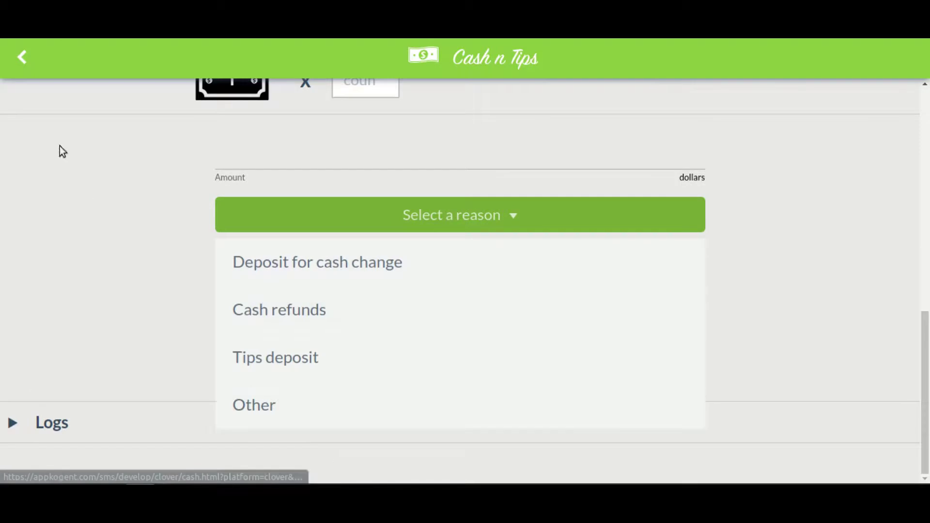
left_click(27, 65)
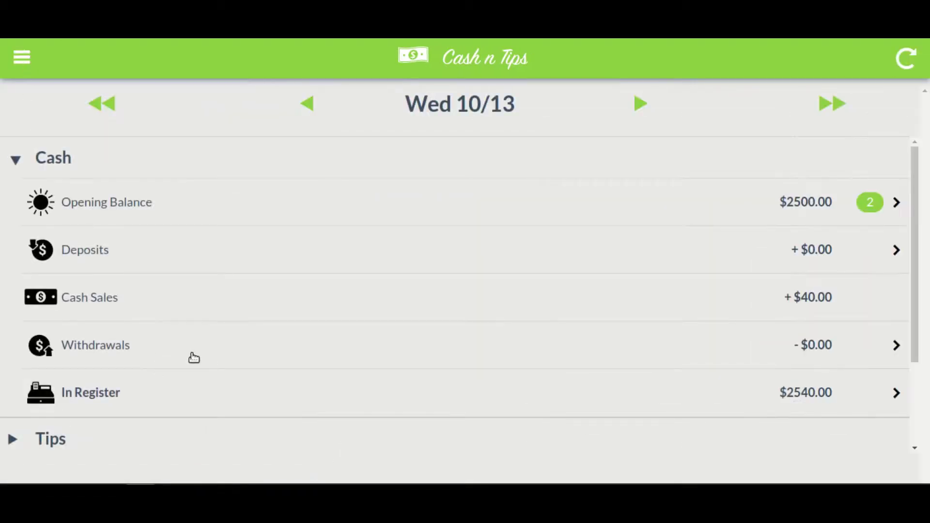
- Open Wed 10/13's Withdrawals page, review the reason list, and return to the summary
left_click(235, 349)
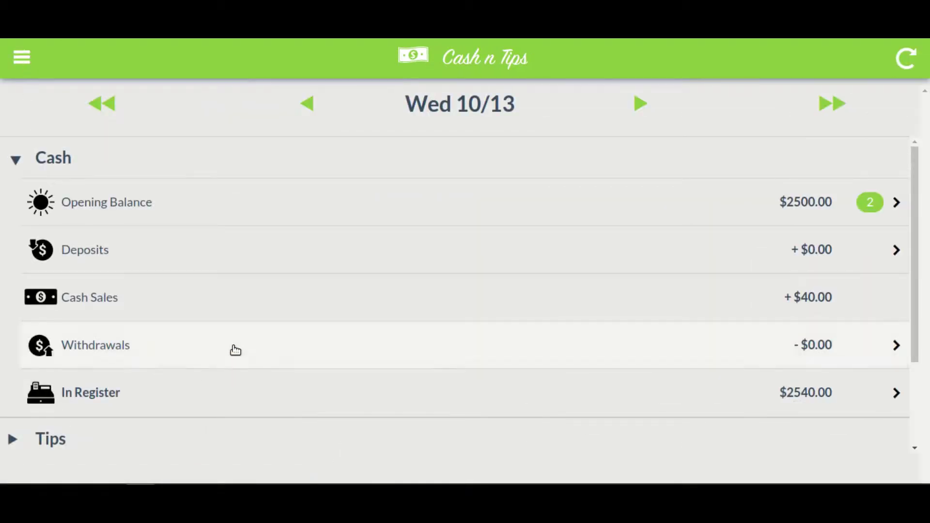
left_click(364, 254)
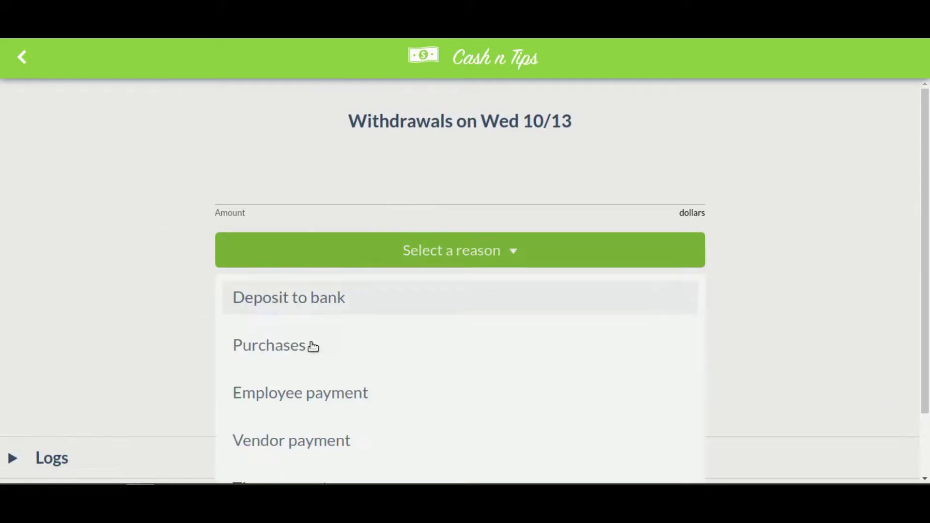
scroll(312, 415, "down", 2)
scroll(312, 415, "up", 2)
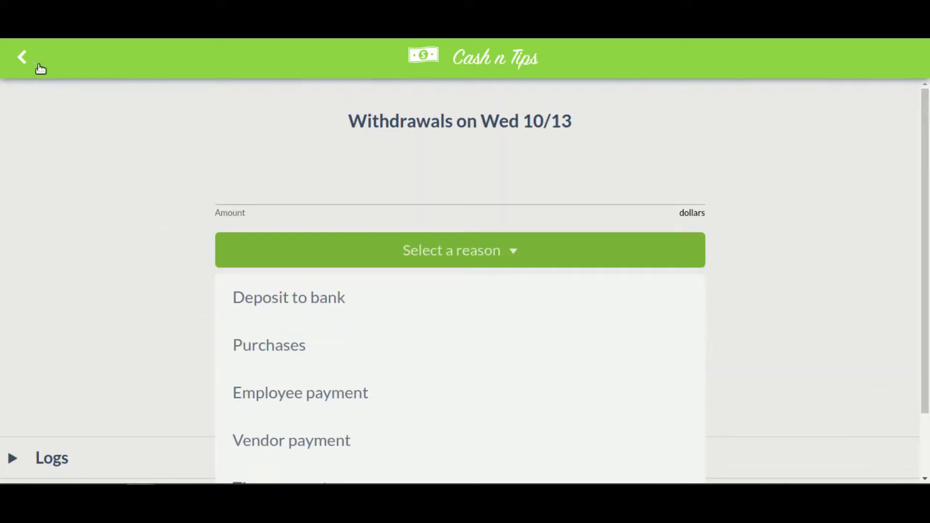
left_click(25, 61)
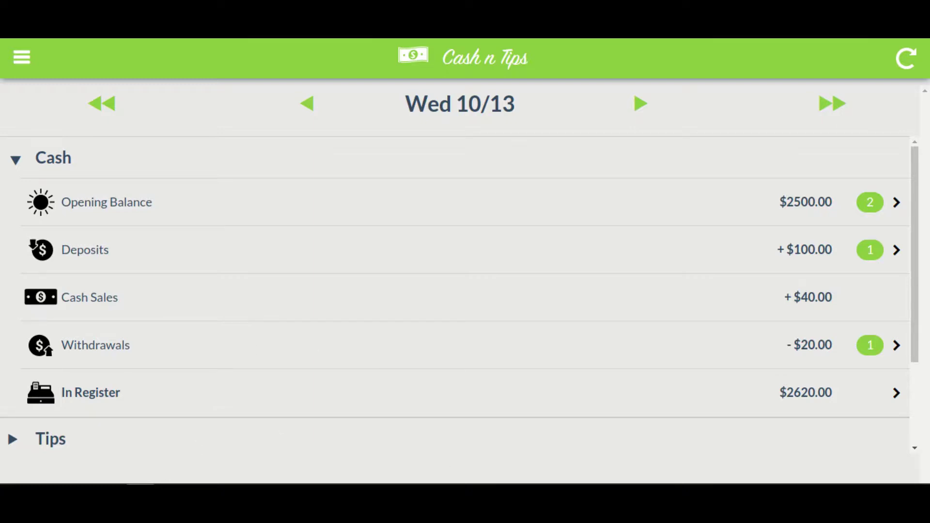
- In Clover Register, pay the Soft Drink order with exactly $20.00 cash and complete the sale
left_click(169, 438)
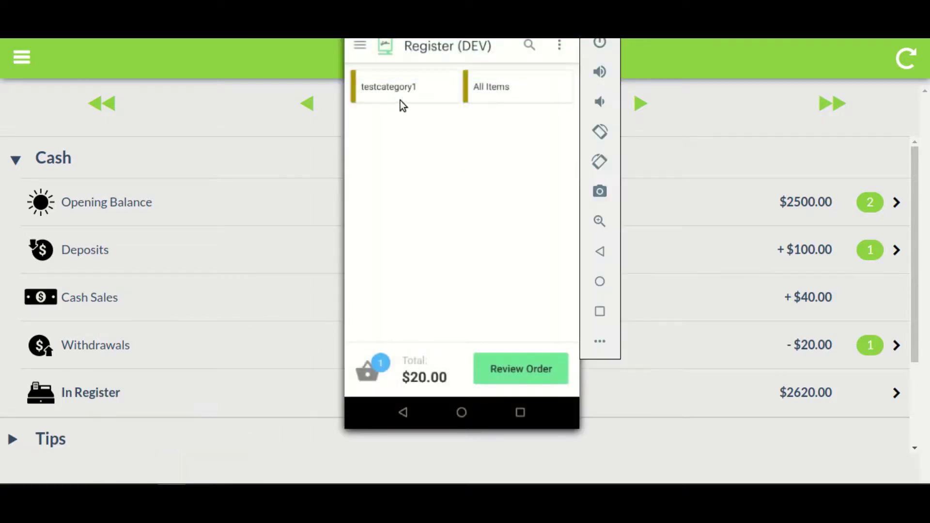
left_click_drag(460, 39, 655, 55)
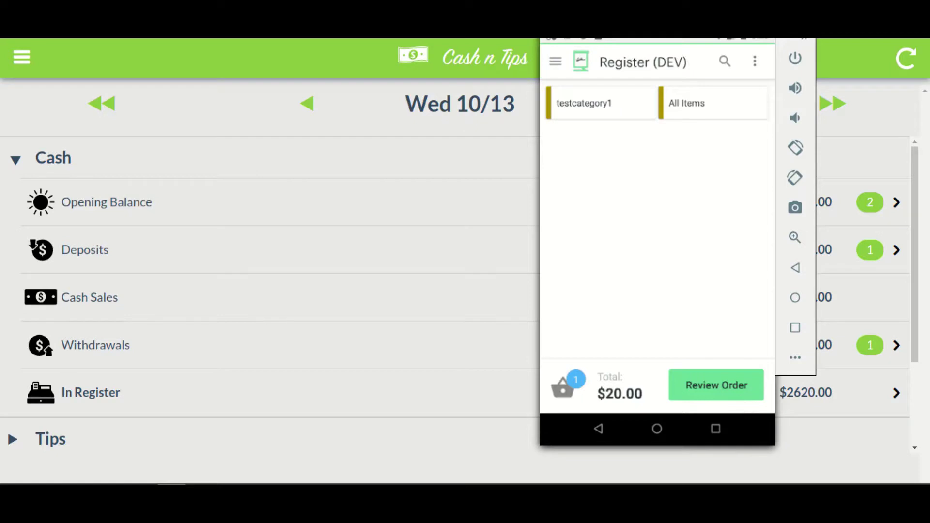
left_click(711, 382)
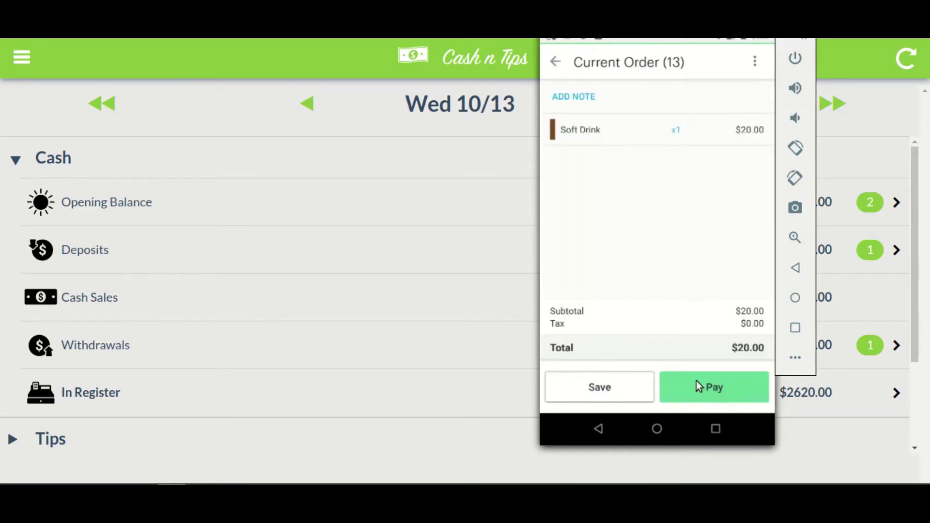
left_click(696, 382)
left_click(598, 246)
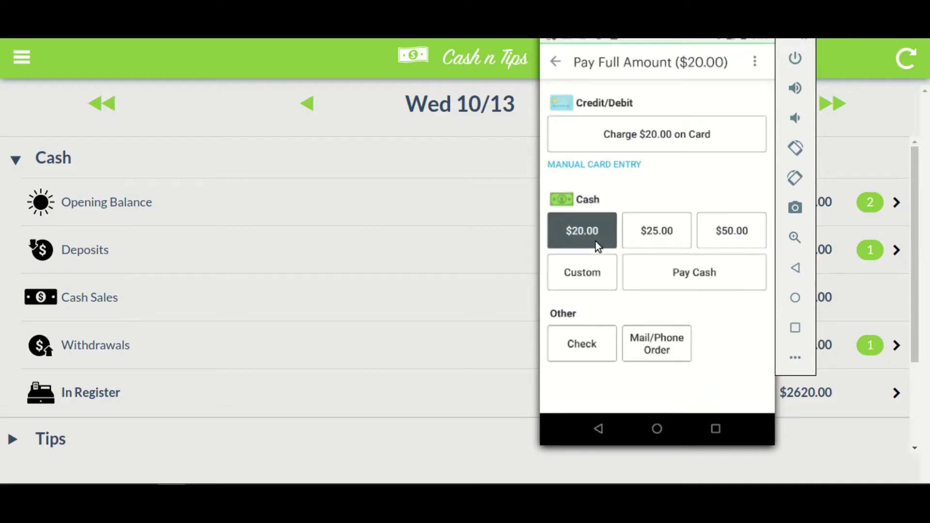
left_click(709, 272)
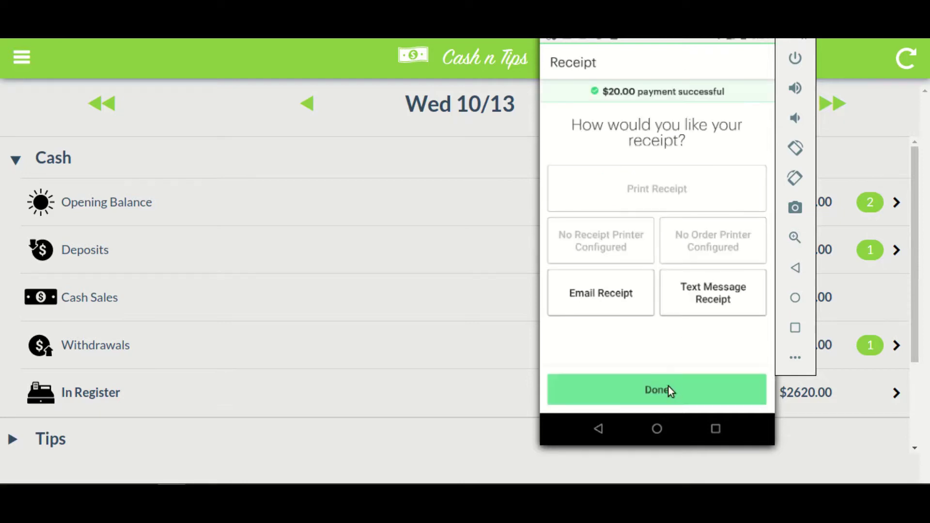
left_click(667, 388)
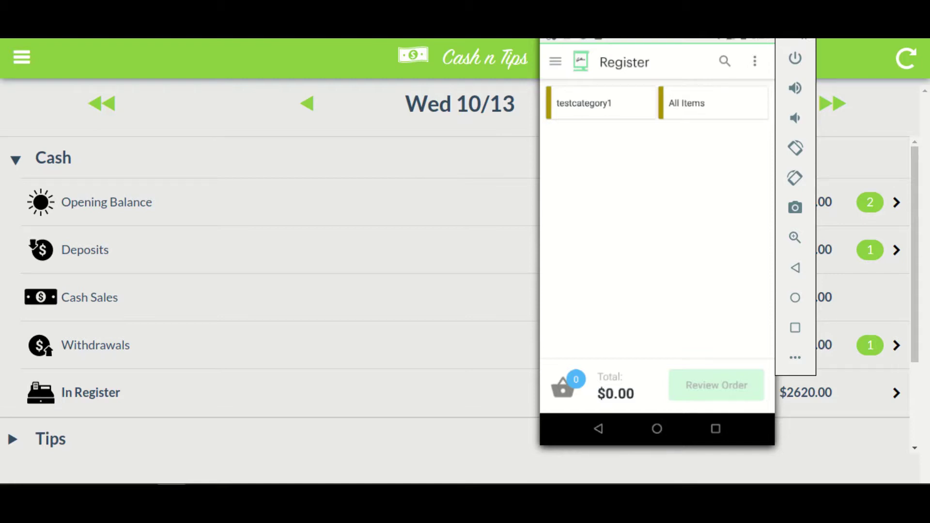
- Close the emulator, refresh Cash n Tips, and accept the September rollover again
left_click(892, 62)
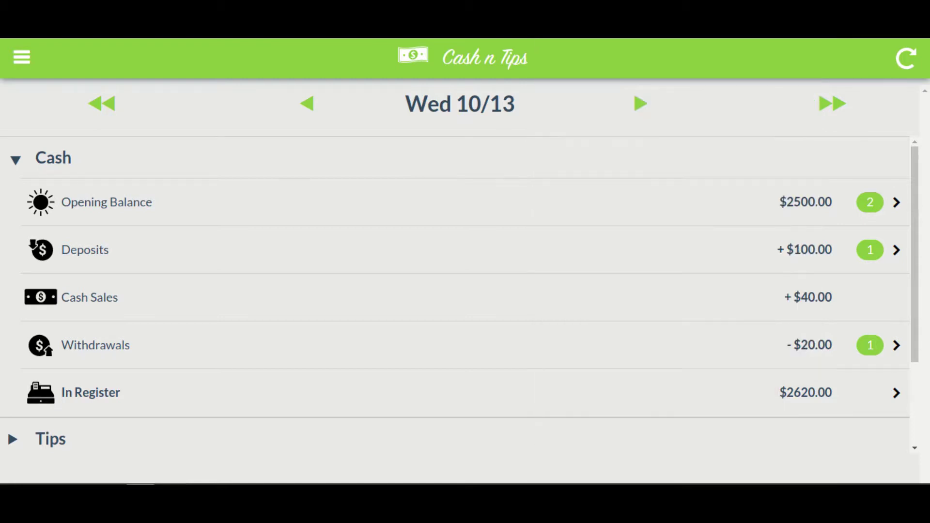
left_click(893, 62)
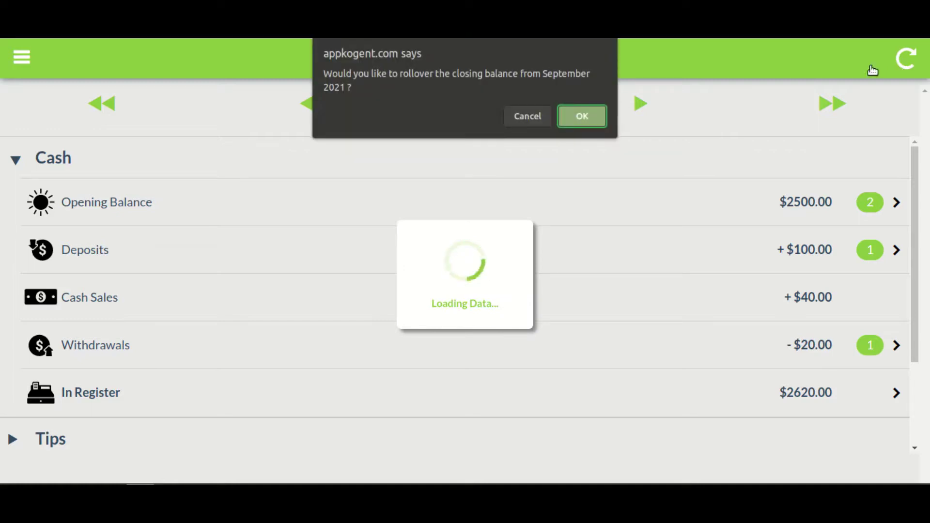
left_click(580, 125)
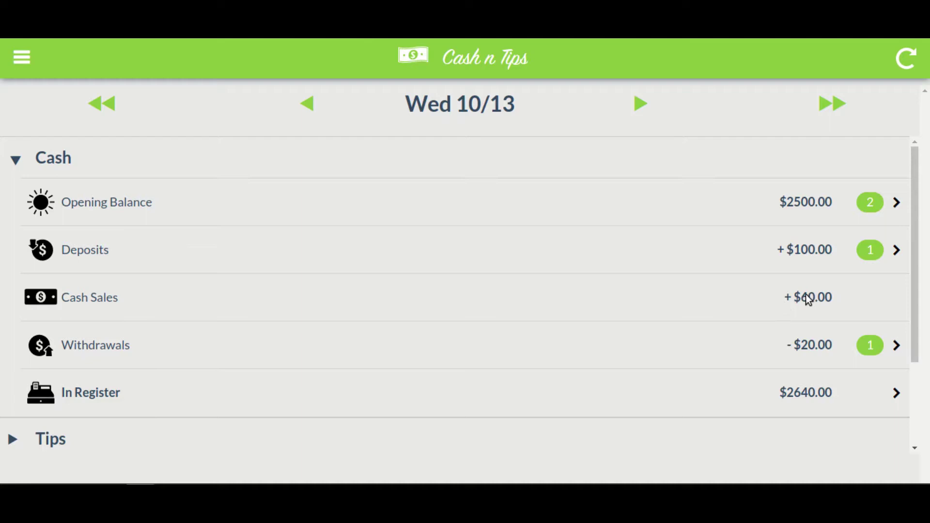
- Open the Sales section (3 orders, $60) and the Logs section (four entries) on Wed 10/13
scroll(766, 320, "down", 3)
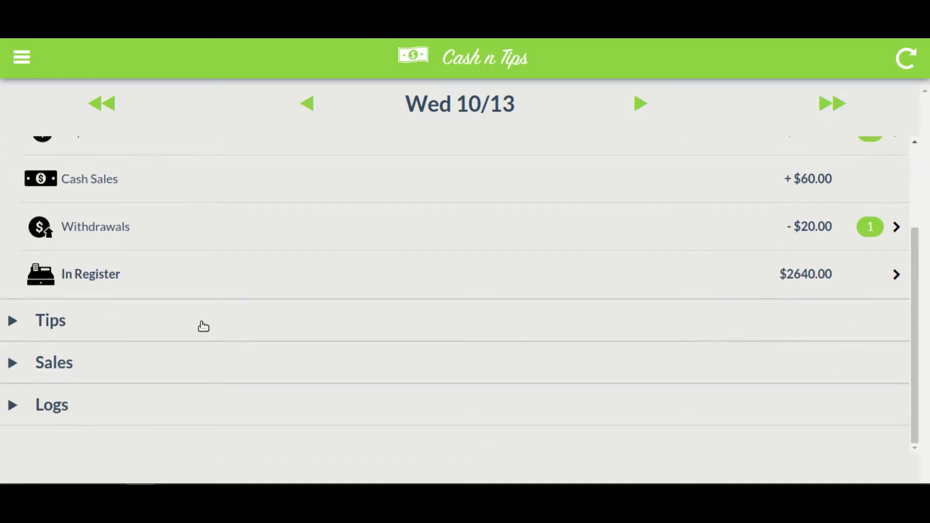
left_click(15, 366)
scroll(86, 401, "down", 2)
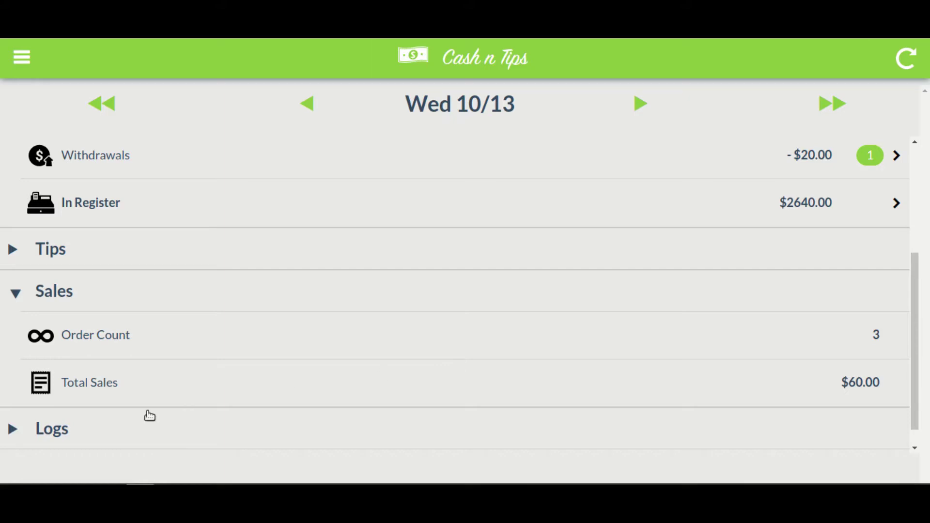
left_click(12, 429)
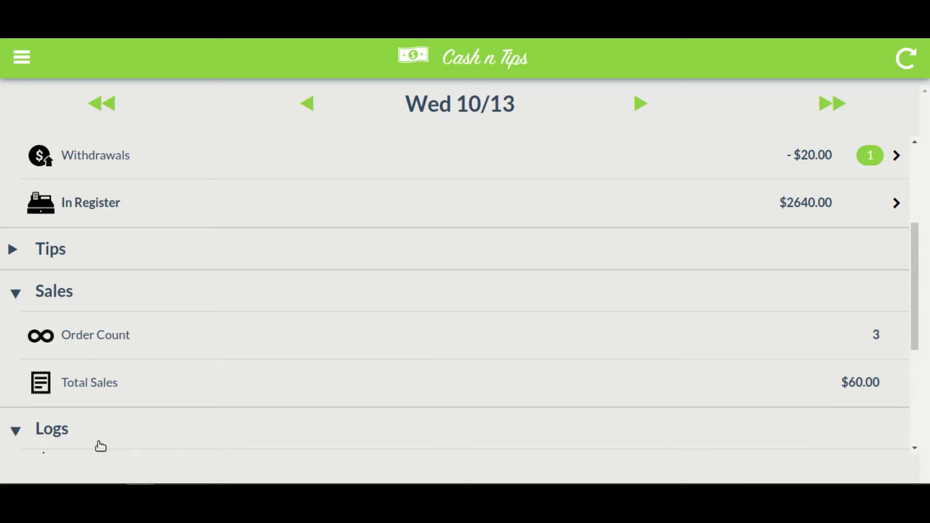
scroll(99, 446, "down", 5)
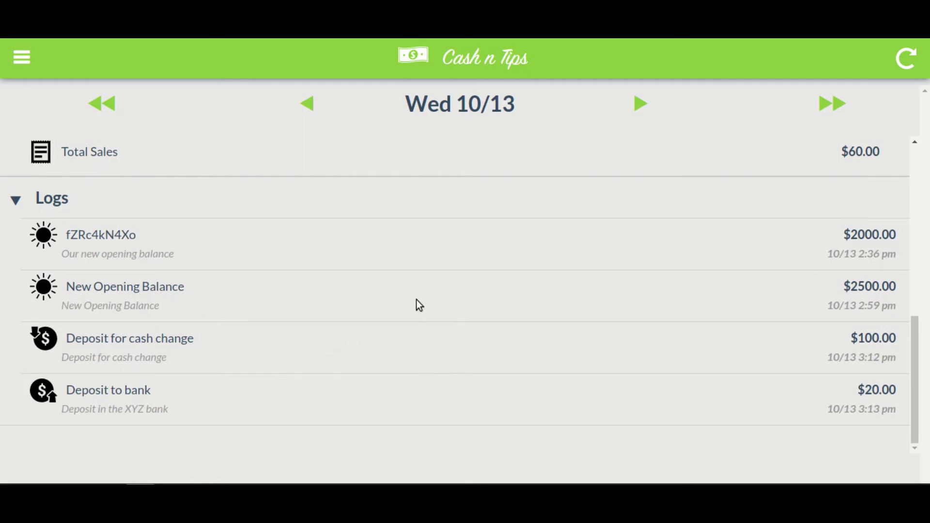
scroll(451, 285, "up", 5)
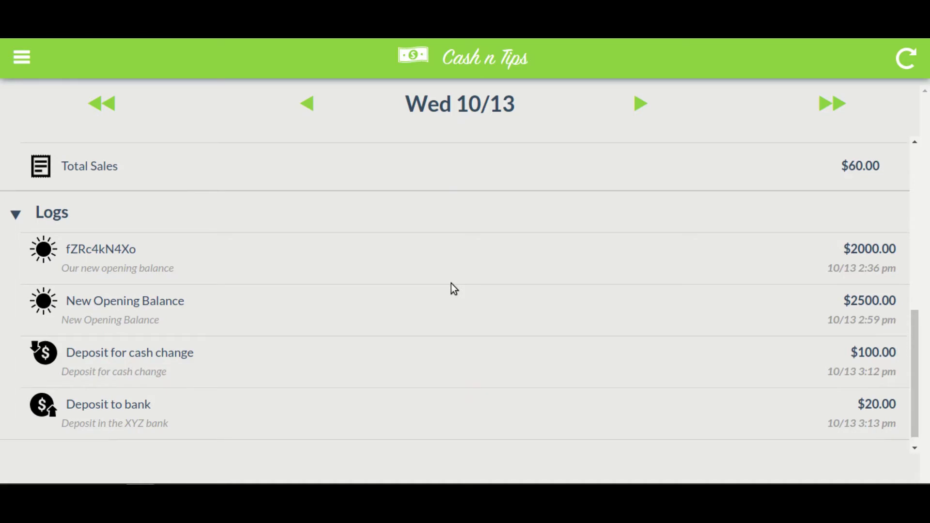
- Step back through Tue 10/12 and Mon 10/11 to Sun 10/10, then jump further back in dates
left_click(322, 117)
left_click(322, 117)
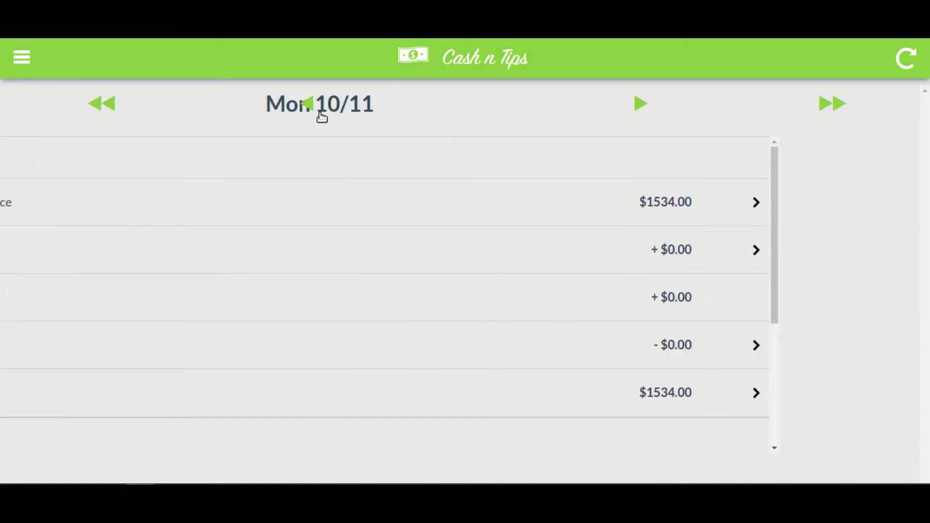
left_click(322, 117)
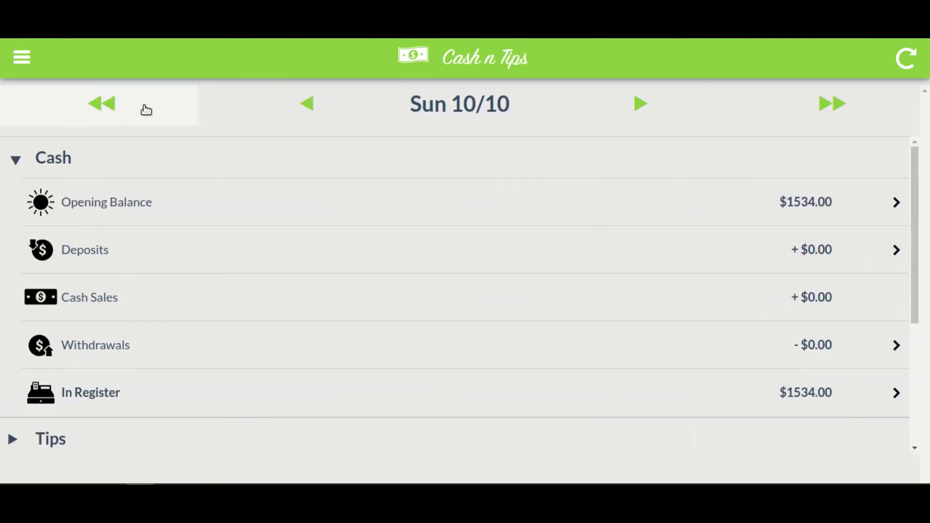
left_click(146, 110)
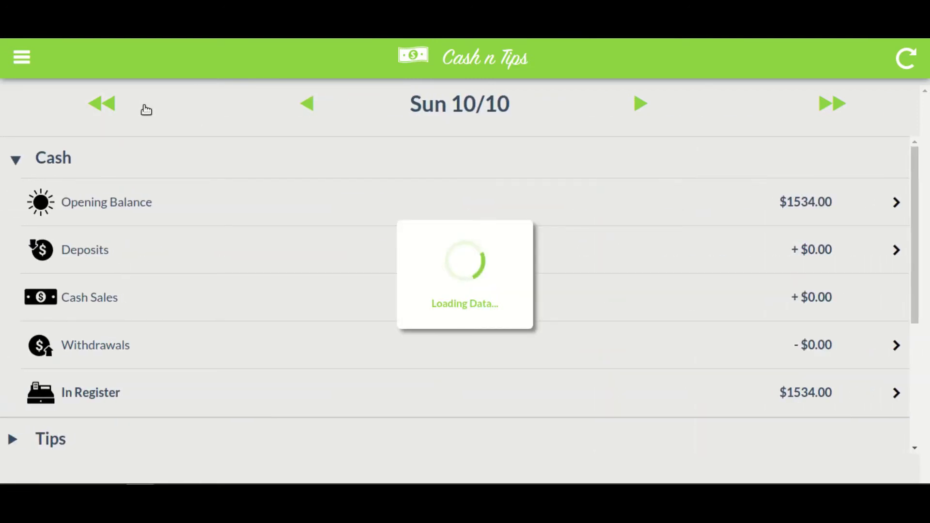